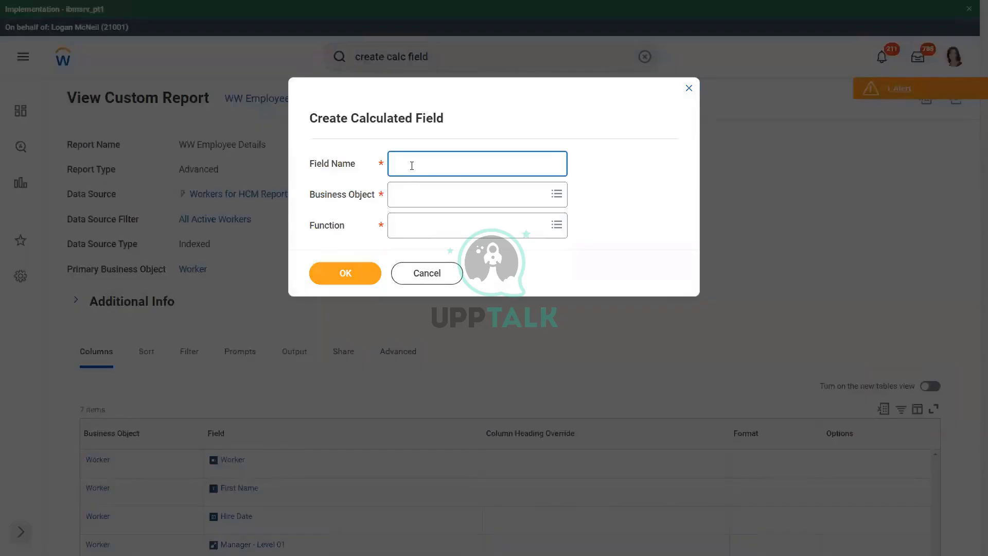
# Name the new calculated field "CF-WW-Convert Text To Number-Number of Years from Length of Service"
pyautogui.hotkey('ctrl', 'v')
pyautogui.click(445, 164)
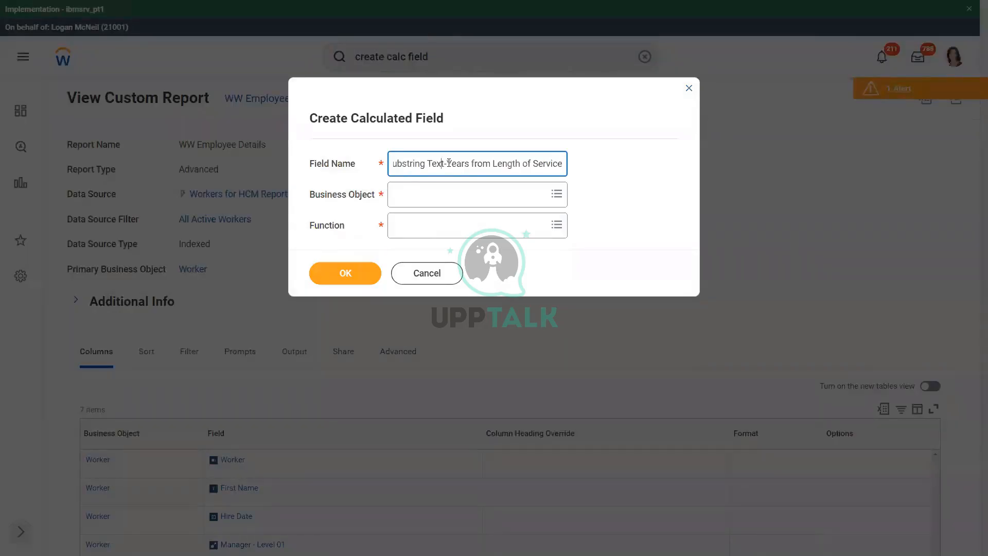
pyautogui.write('-Number of')
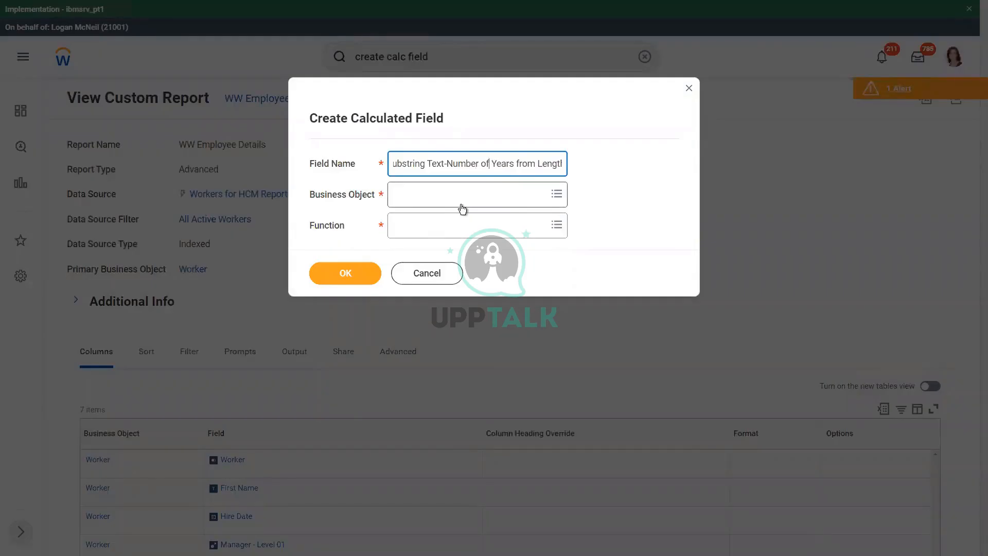
pyautogui.press('Home')
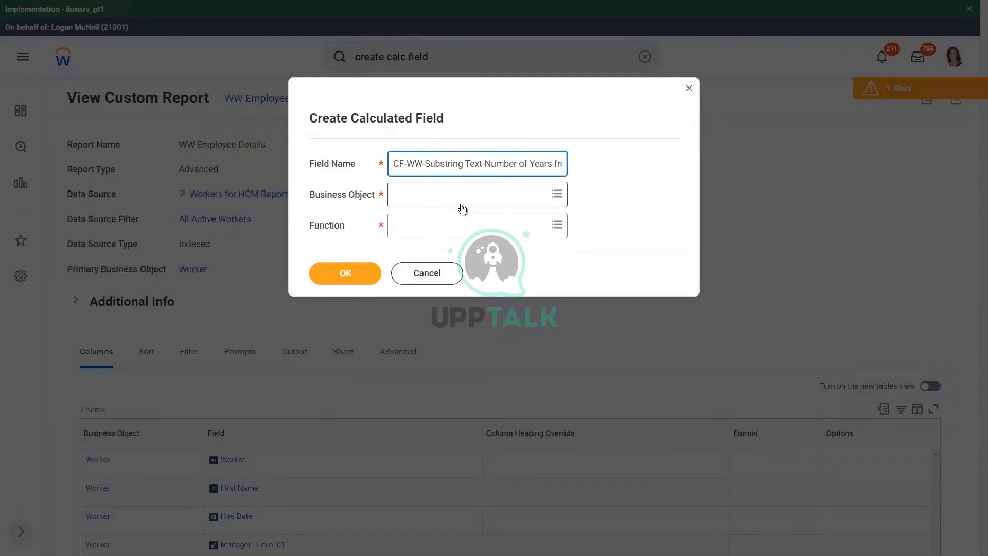
pyautogui.press('Right')
pyautogui.hotkey('shift', 'Right')
pyautogui.hotkey('shift', 'Right')
pyautogui.hotkey('shift', 'Right')
pyautogui.hotkey('shift', 'Right')
pyautogui.hotkey('shift', 'Right')
pyautogui.hotkey('shift', 'Right')
pyautogui.hotkey('shift', 'Right')
pyautogui.hotkey('shift', 'Right')
pyautogui.hotkey('shift', 'Right')
pyautogui.hotkey('shift', 'Right')
pyautogui.hotkey('shift', 'Right')
pyautogui.hotkey('shift', 'Right')
pyautogui.hotkey('shift', 'Right')
pyautogui.hotkey('shift', 'Right')
pyautogui.write('Convert Text To Number')
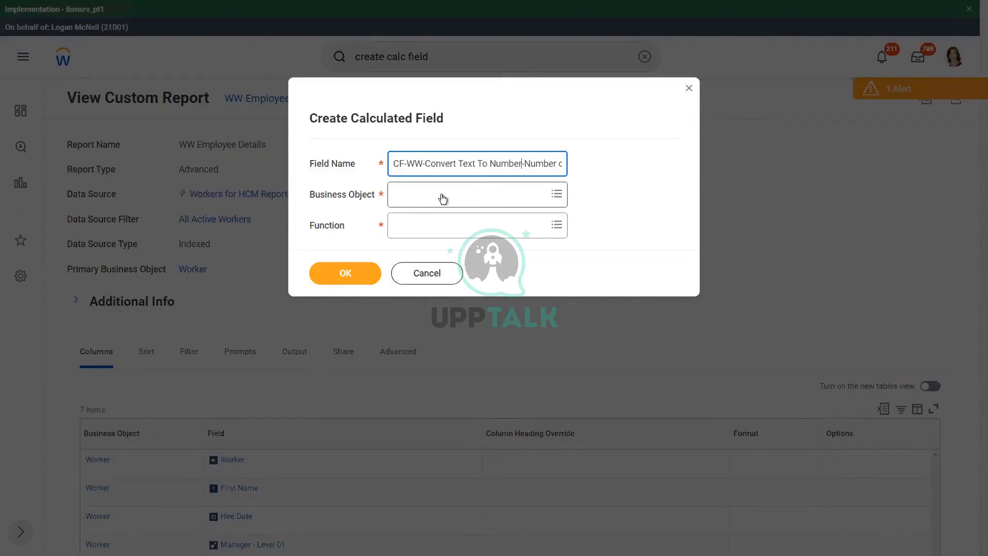
# Set the calculated field's business object to Worker and its function to Convert Text To Number, and continue to its definition
pyautogui.click(442, 199)
pyautogui.write('worker')
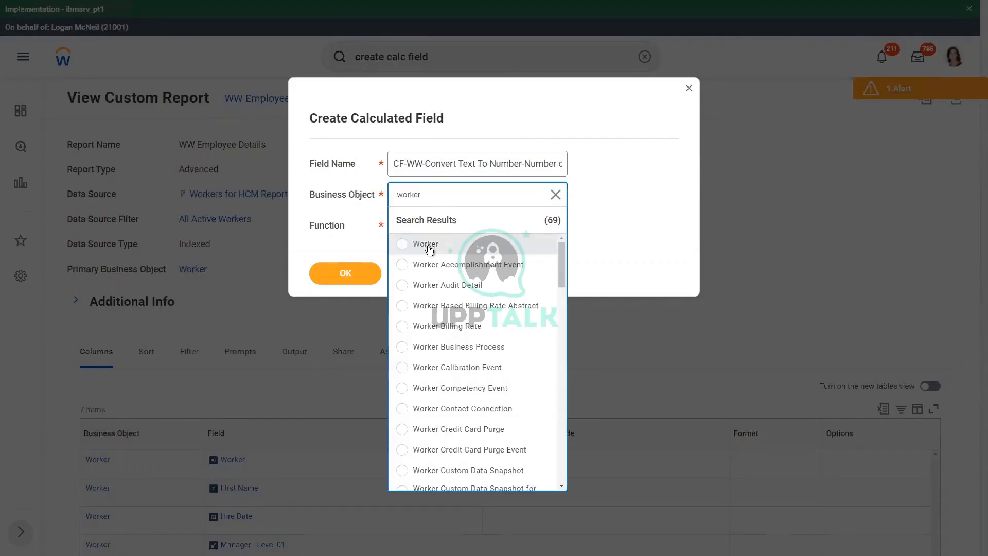
pyautogui.click(429, 246)
pyautogui.click(469, 226)
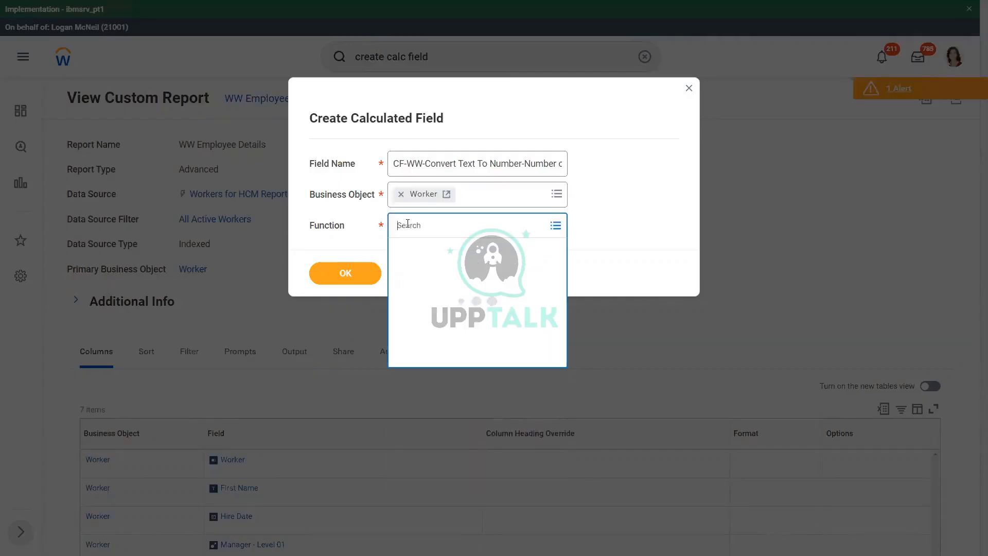
pyautogui.write('convert text')
pyautogui.click(460, 298)
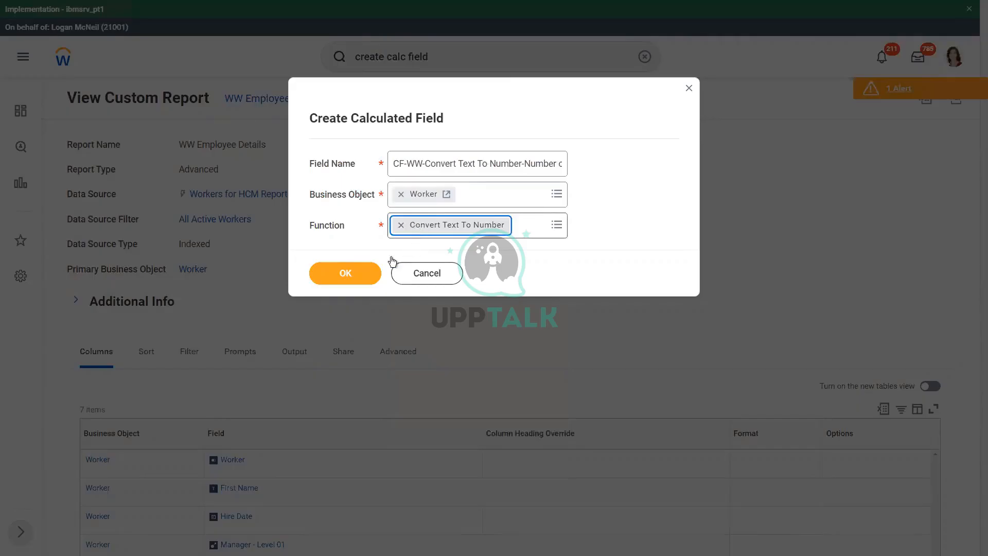
pyautogui.click(338, 276)
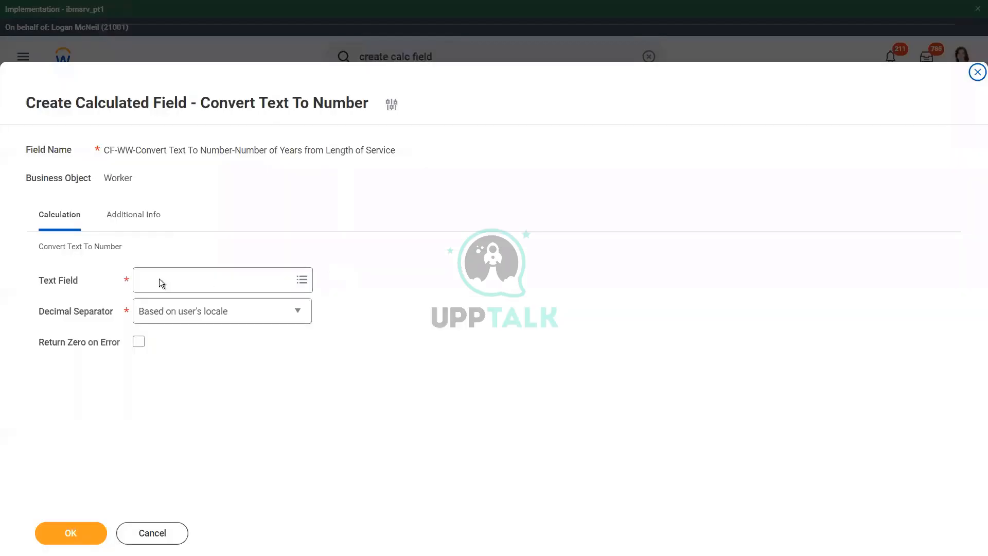
# Use CF-WW-Substring Text-Years from Length of Service as the text field, keep the locale-based decimal separator, enable Return Zero on Error, and save
pyautogui.click(176, 282)
pyautogui.write('CF-WW-Substring Text-Years from Length of Service')
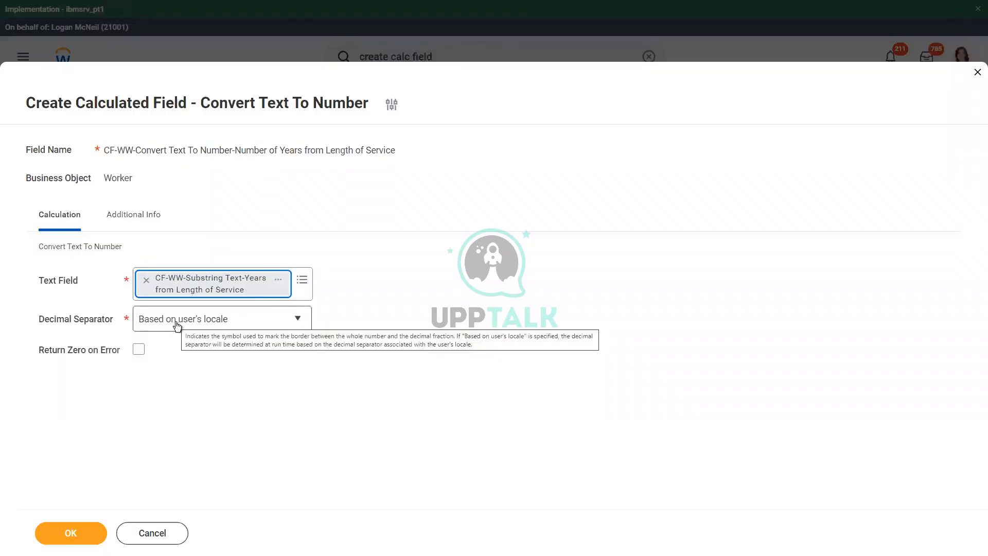
pyautogui.click(198, 324)
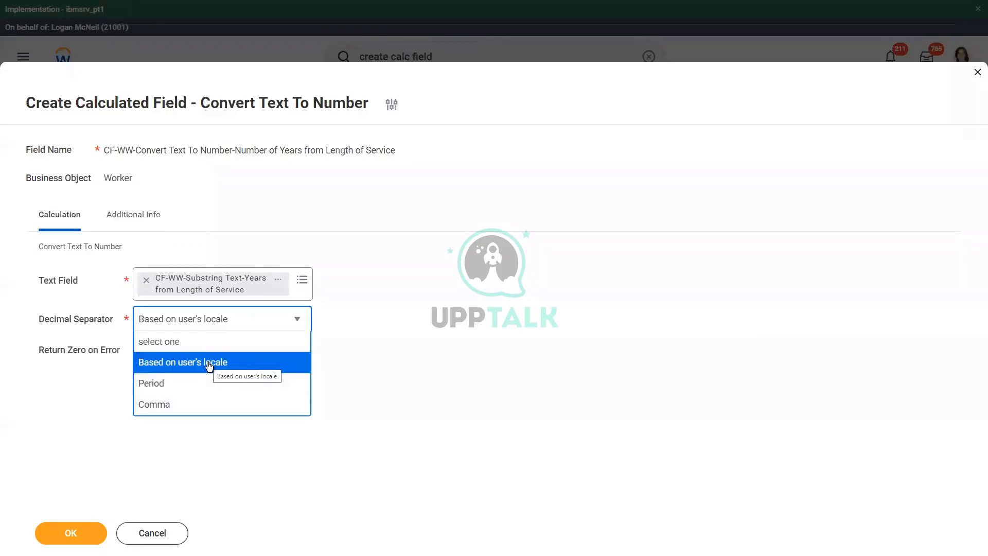
pyautogui.click(369, 350)
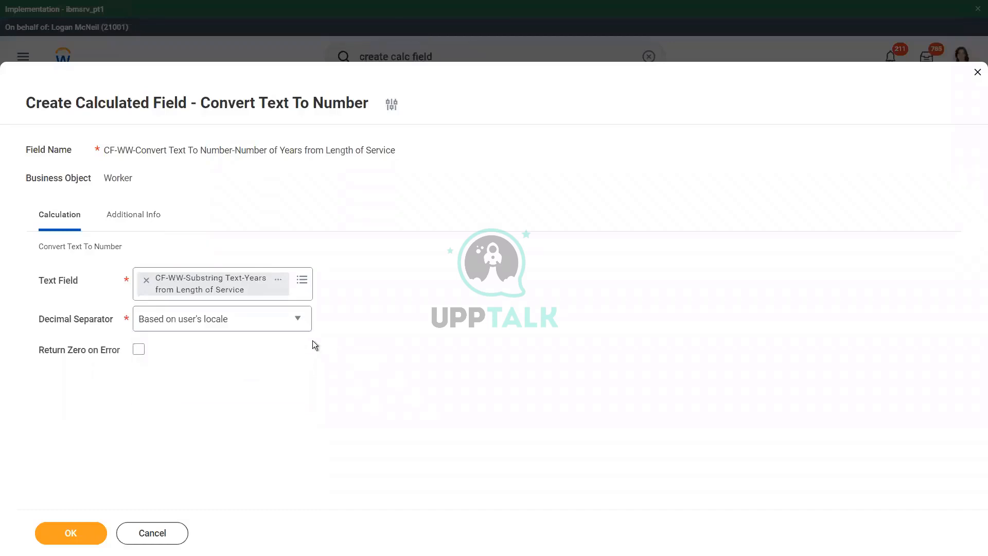
pyautogui.click(139, 350)
pyautogui.click(70, 535)
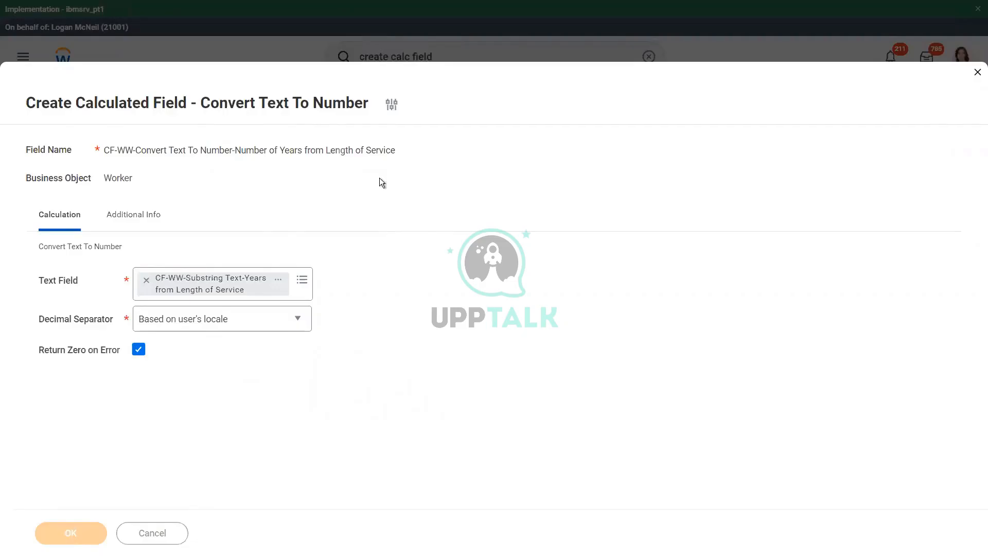
# Copy the saved calculated field's name and close the save confirmation
pyautogui.rightClick(347, 125)
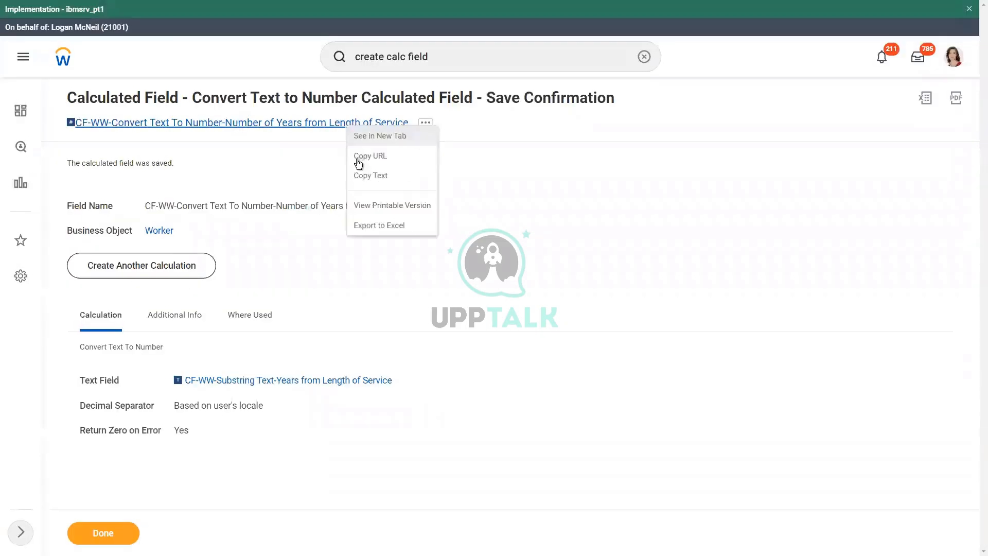
pyautogui.click(365, 180)
pyautogui.click(118, 534)
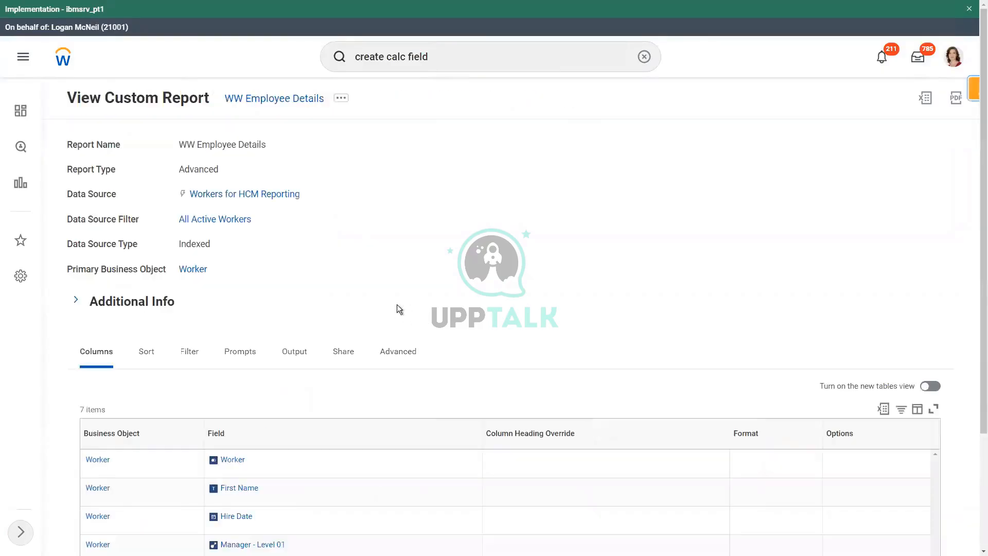
# Open the WW Employee Details custom report for editing
pyautogui.click(346, 105)
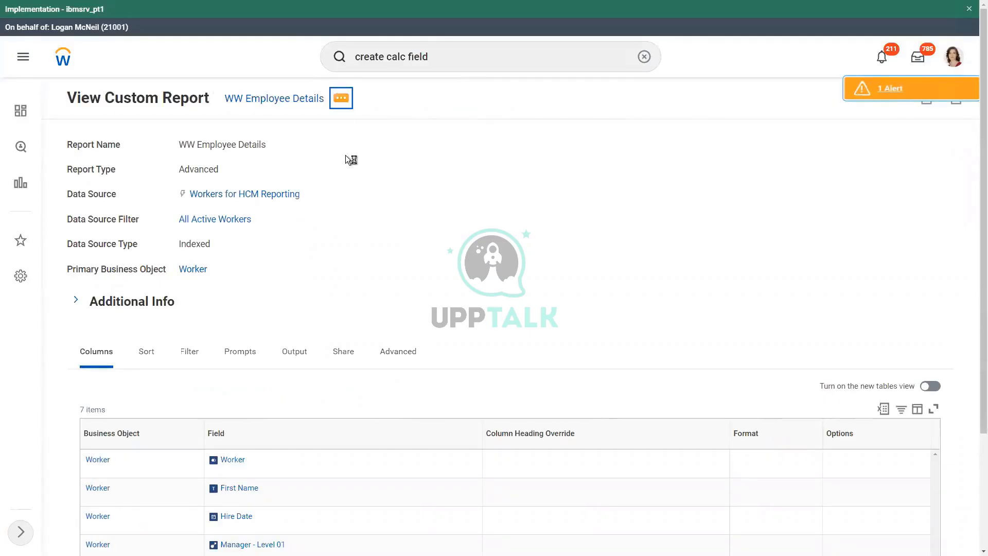
pyautogui.moveTo(412, 150)
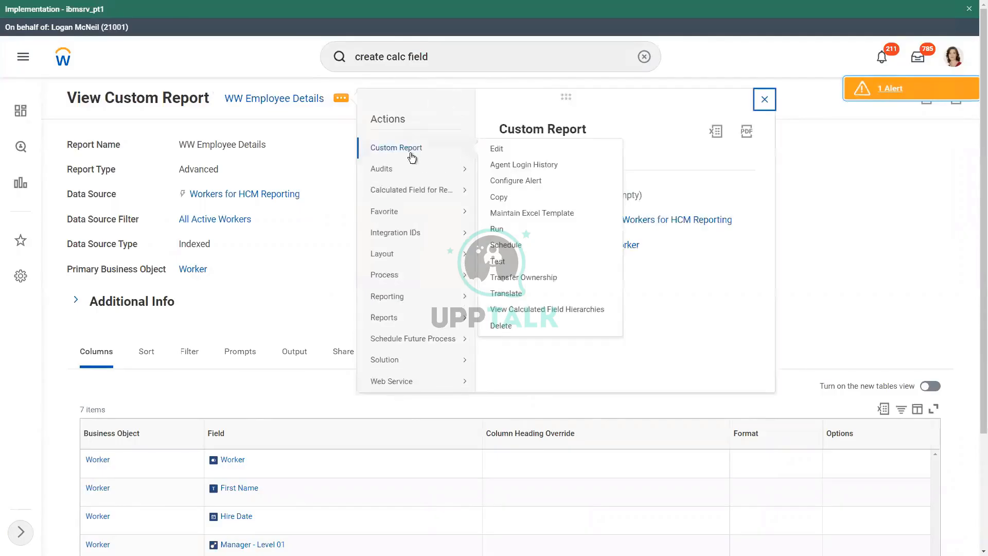
pyautogui.click(500, 149)
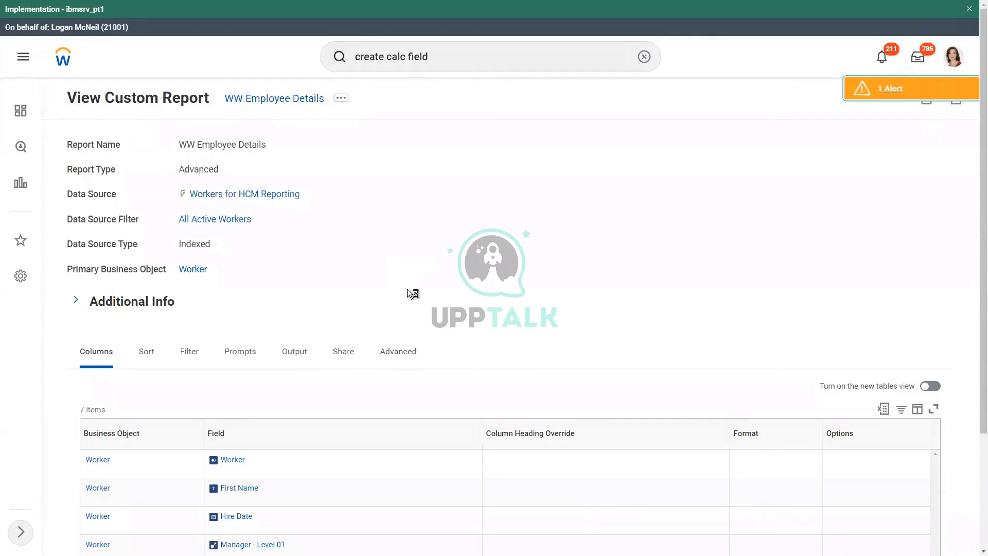
# Add a Worker column after the last row using the CF-WW-Convert Text To Number-Number of Years from Length of Service field
pyautogui.scroll(-10, 360, 309)
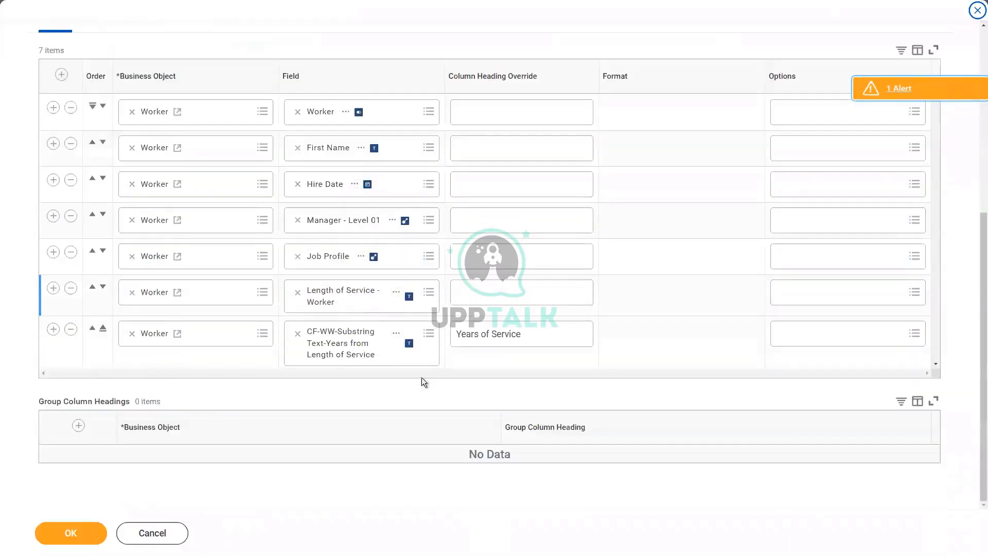
pyautogui.click(53, 329)
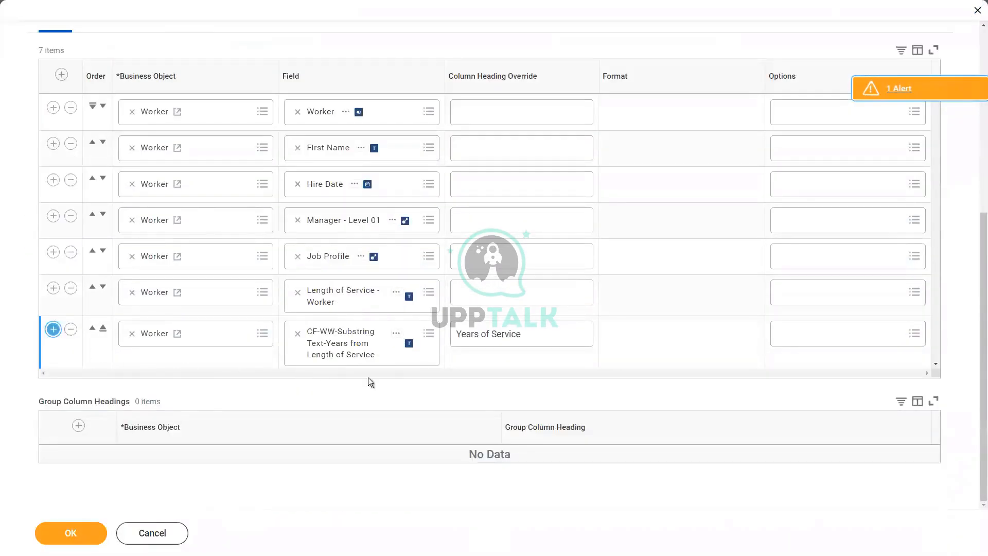
pyautogui.click(478, 395)
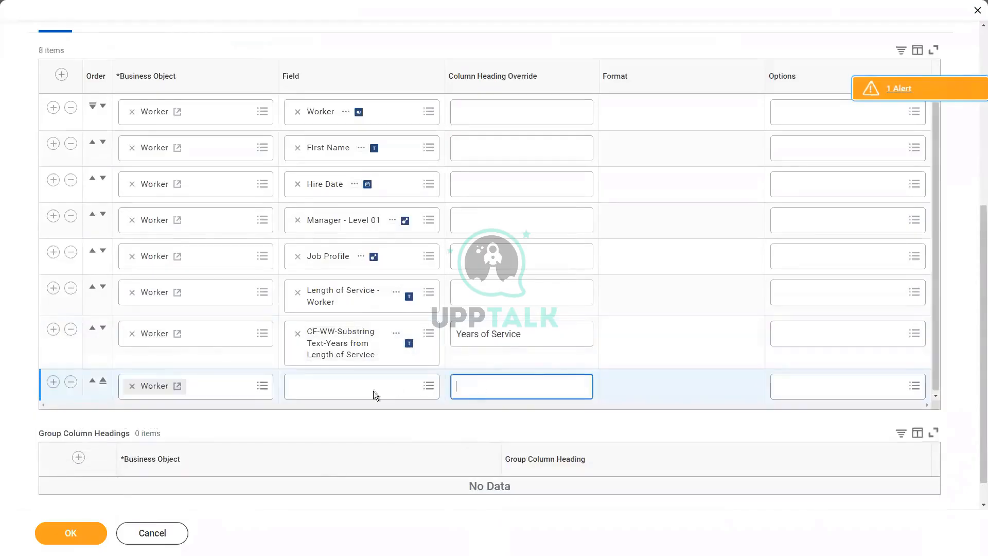
pyautogui.click(348, 380)
pyautogui.hotkey('ctrl', 'v')
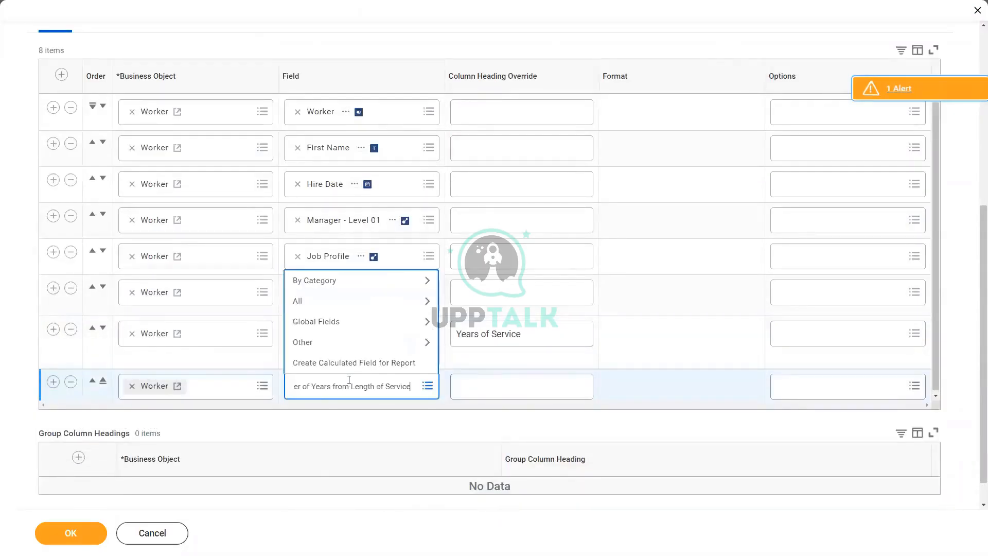
pyautogui.press('Return')
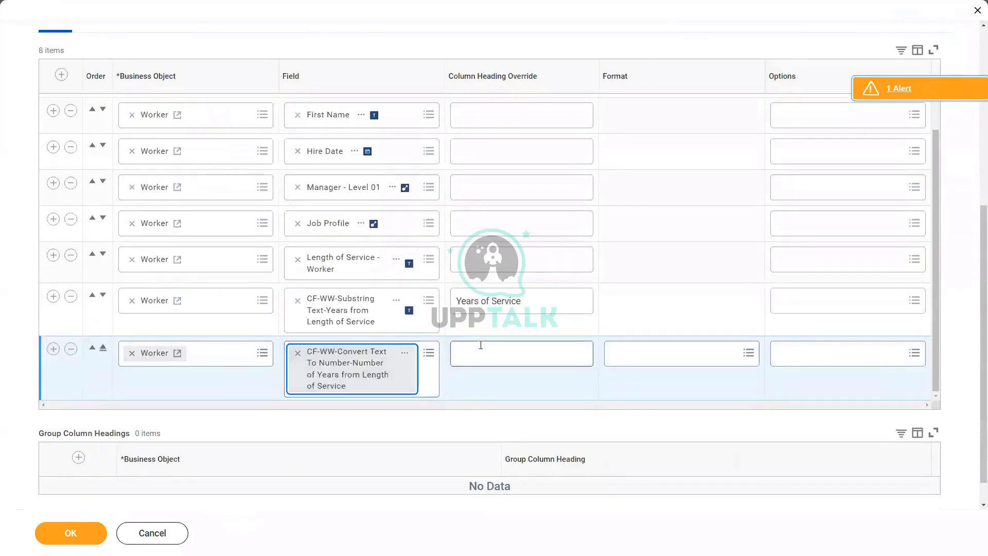
# Set the new column's heading override to "# of Years of Service"
pyautogui.click(481, 345)
pyautogui.write('#')
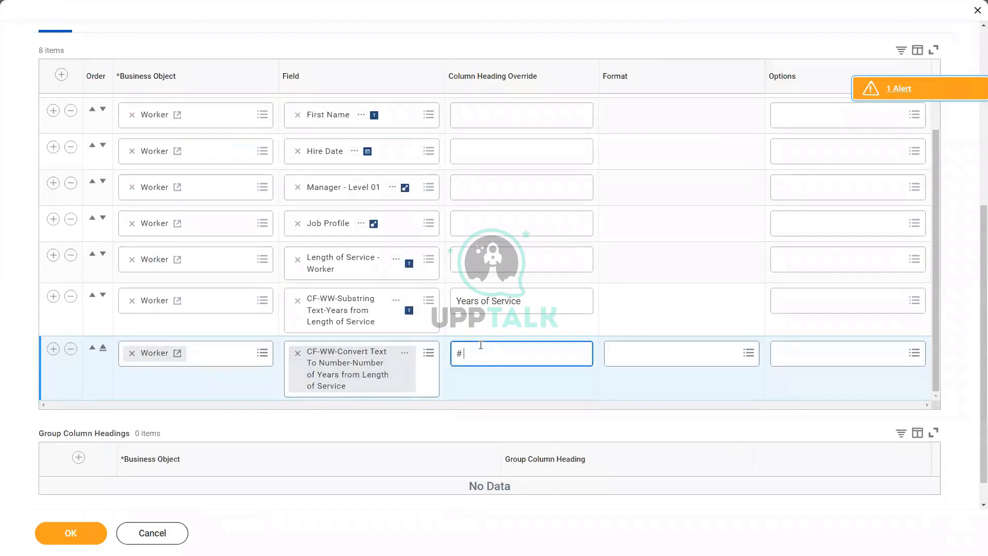
pyautogui.write(' of Years of Service')
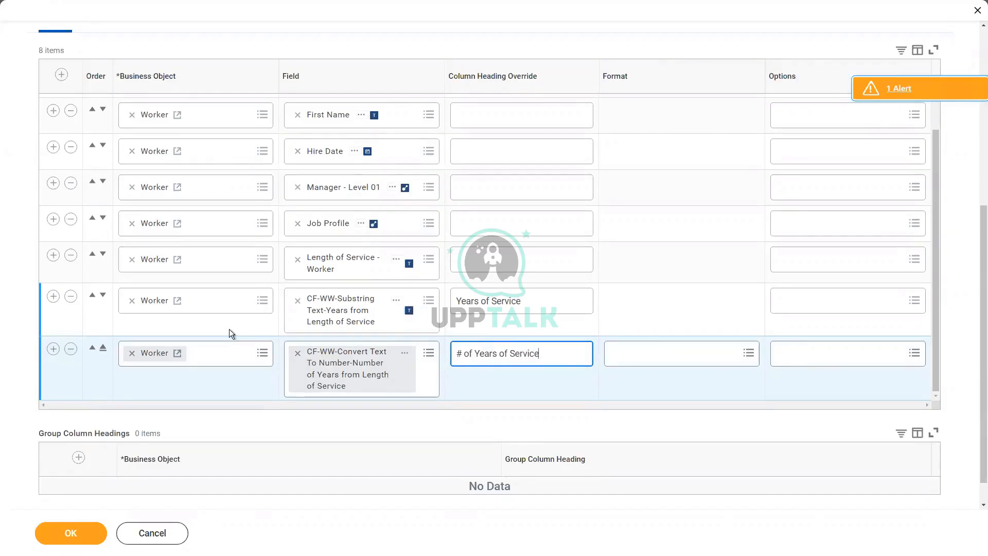
# Remove the instance filter condition based on the CF-WW-Substring Text-Years from Length of Service field
pyautogui.scroll(5, 191, 238)
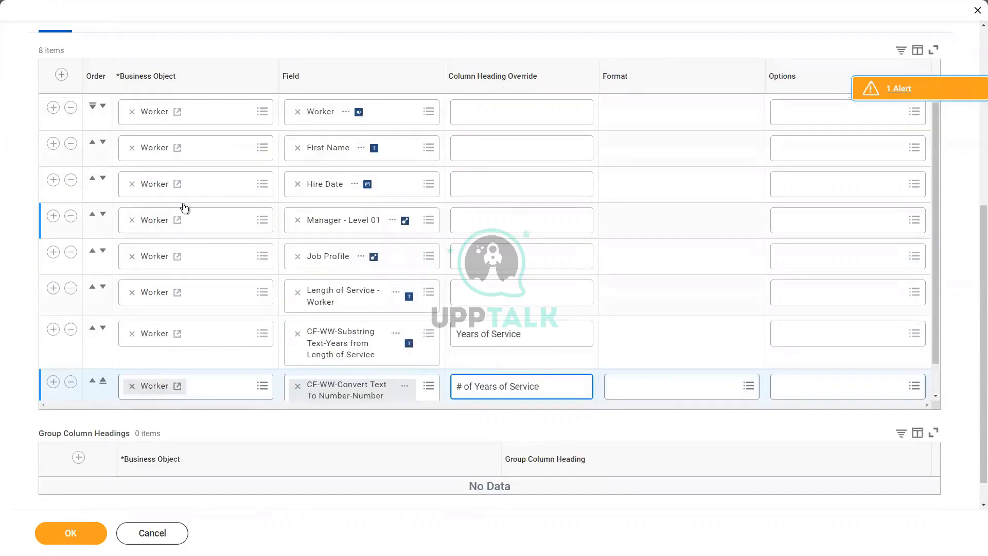
pyautogui.click(148, 170)
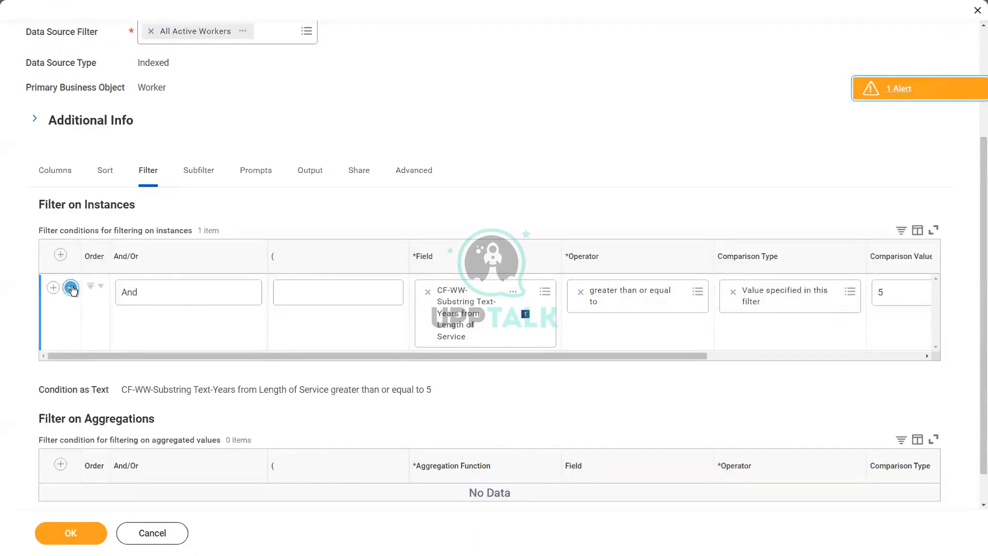
pyautogui.click(71, 288)
# Add an instance filter condition on the report field CF-WW-Convert Text To Number-Number of Years from Length of Service
pyautogui.click(60, 285)
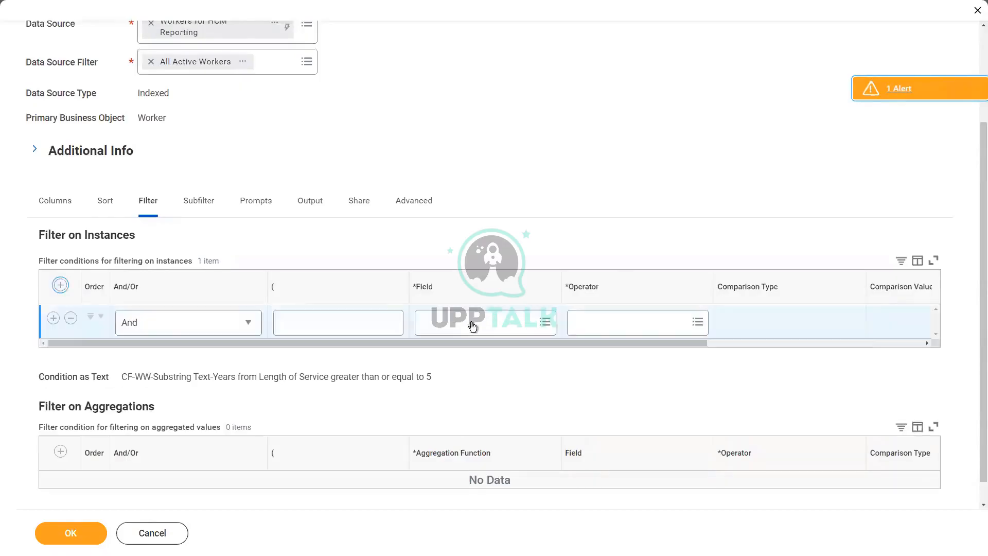
pyautogui.click(468, 323)
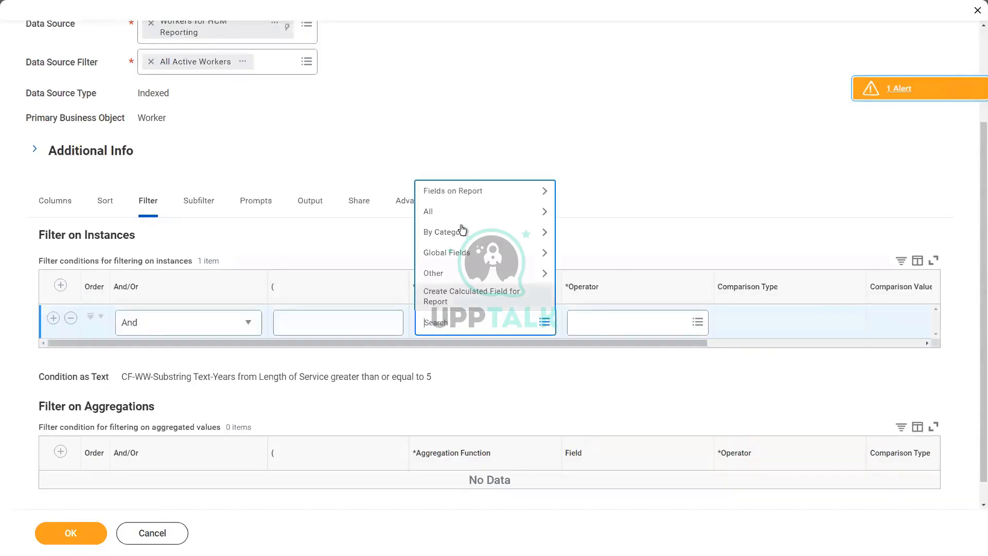
pyautogui.click(469, 191)
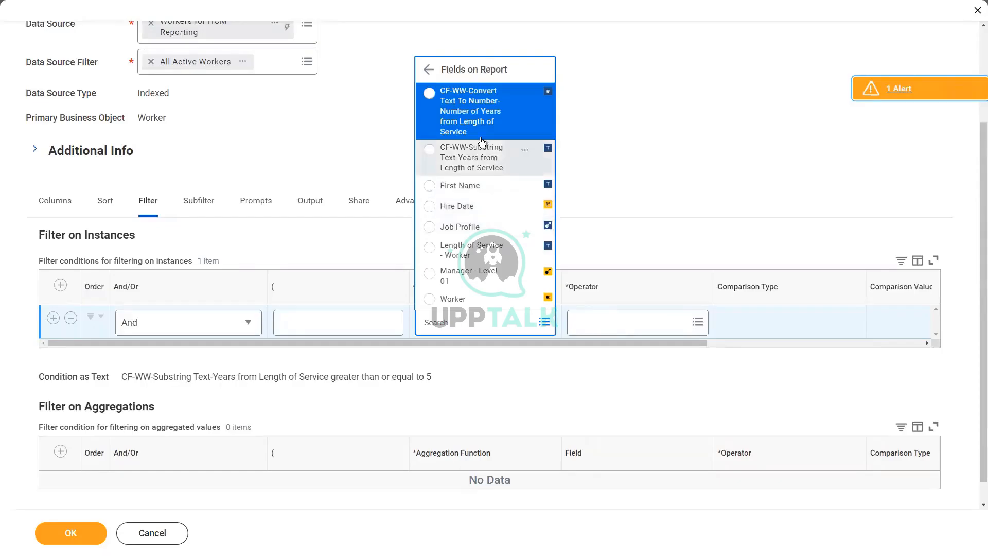
pyautogui.click(480, 119)
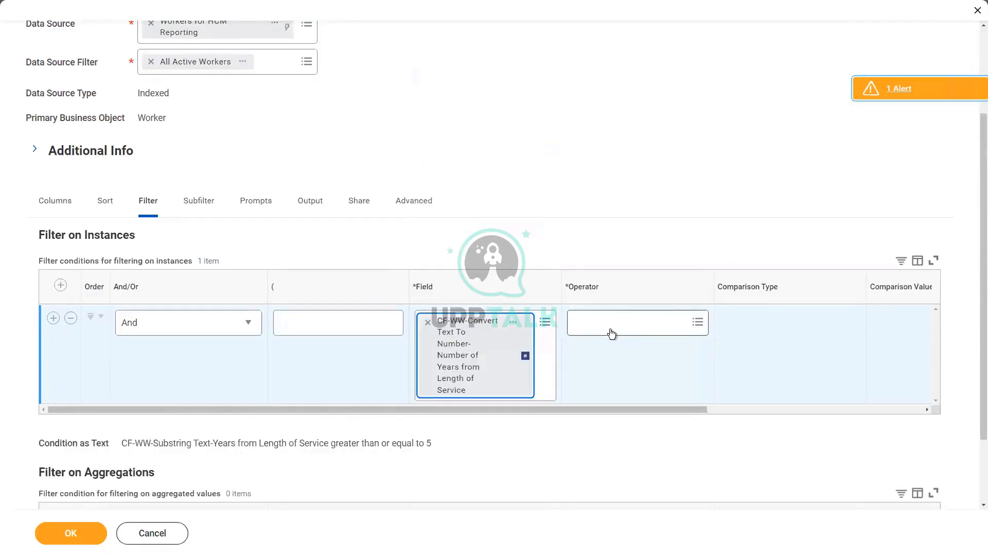
# Set the filter condition to greater than or equal to 5 and save the report
pyautogui.click(612, 324)
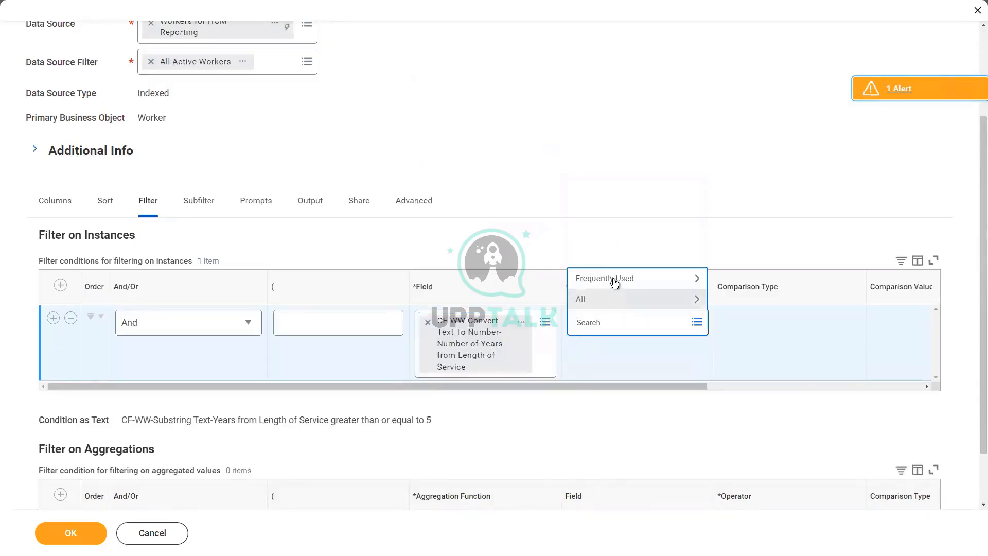
pyautogui.click(613, 281)
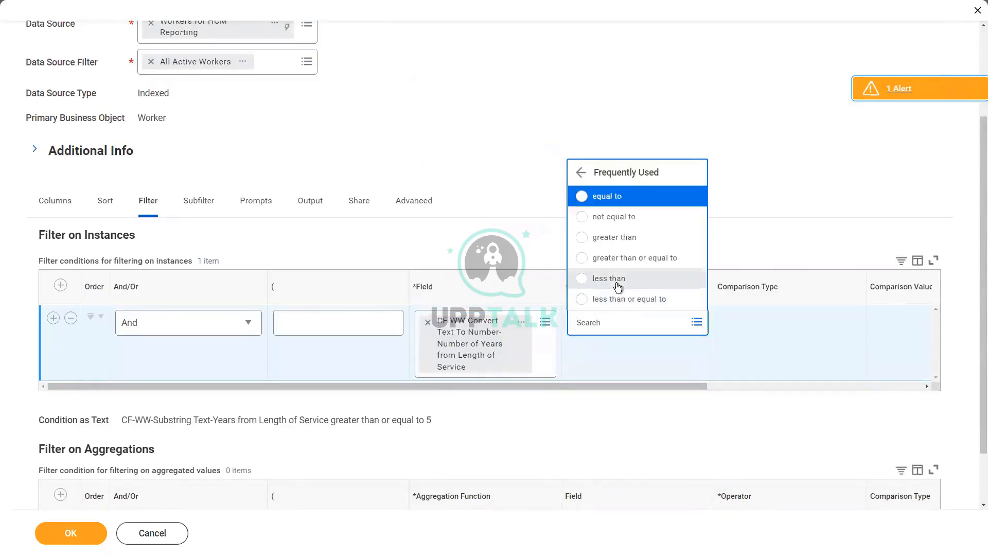
pyautogui.click(652, 260)
pyautogui.moveTo(609, 385); pyautogui.dragTo(835, 385)
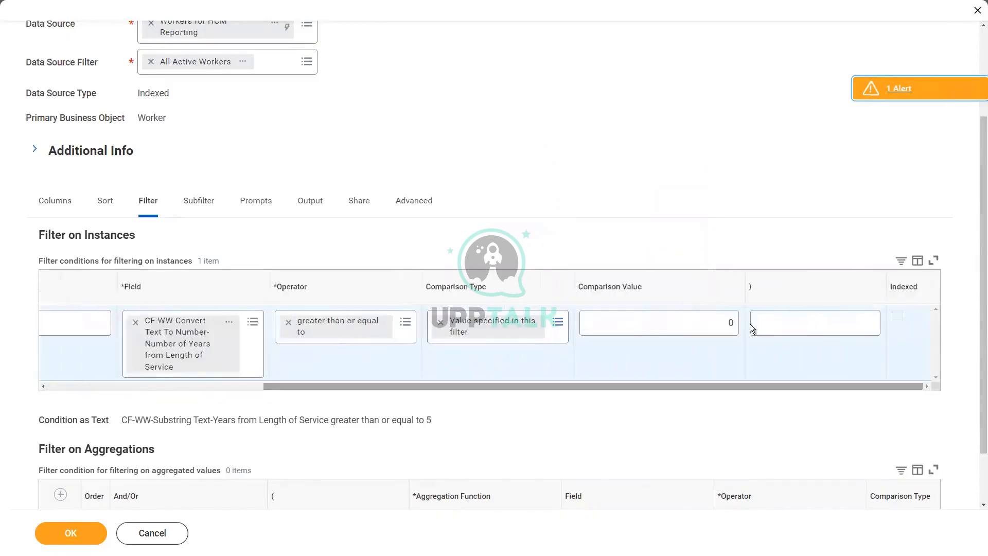
pyautogui.click(737, 322)
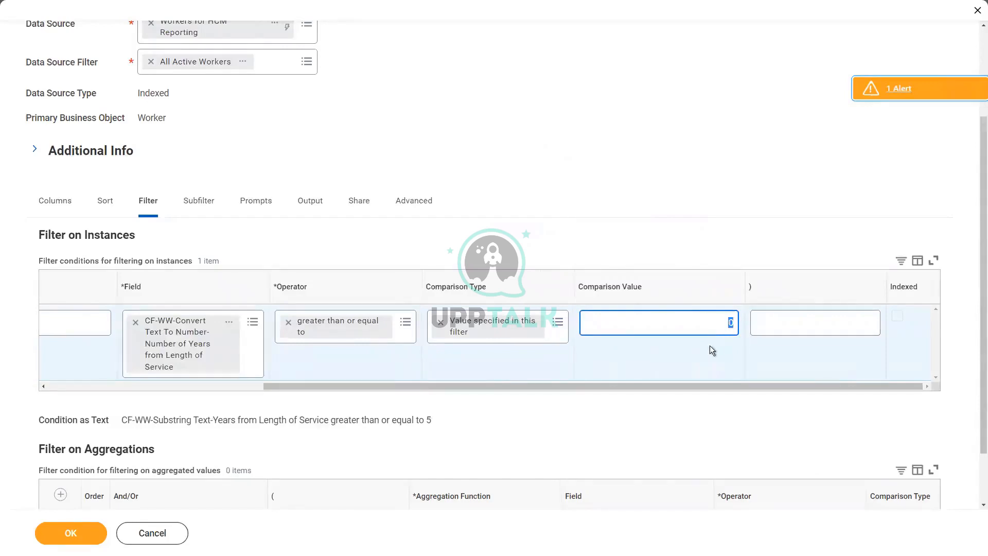
pyautogui.write('5')
pyautogui.click(79, 540)
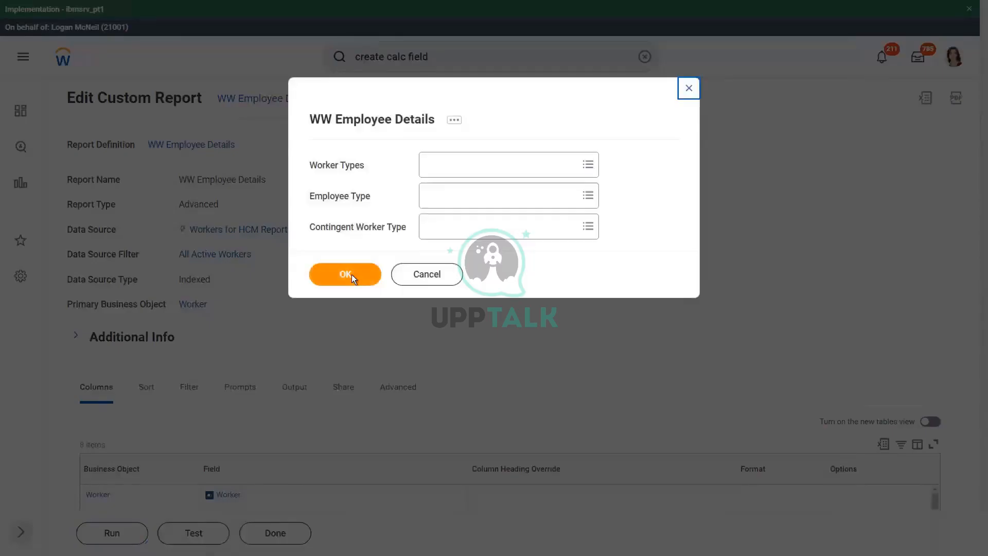
# Run the WW Employee Details report with all prompts empty and review the # of Years of Service column
pyautogui.click(351, 276)
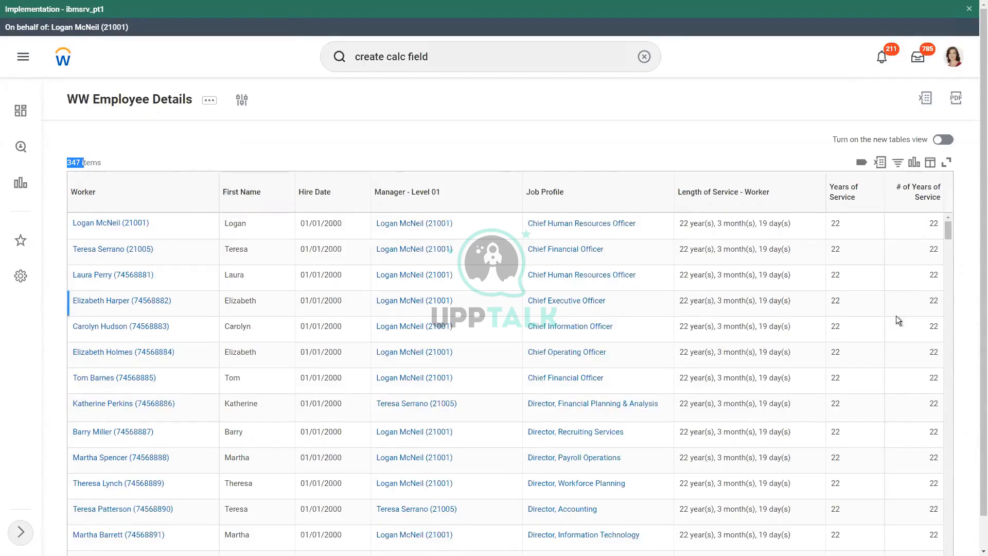
pyautogui.click(913, 289)
pyautogui.scroll(-2, 911, 317)
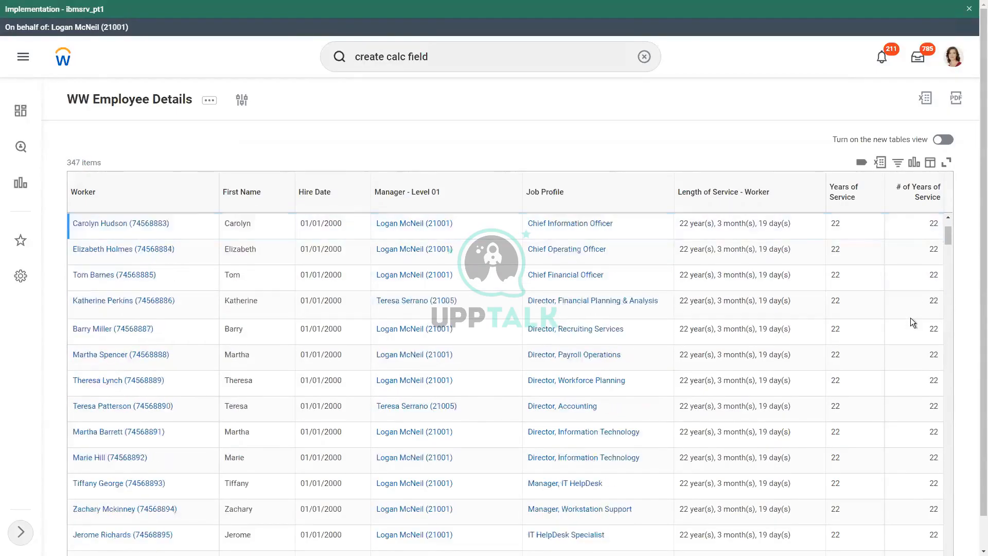
pyautogui.scroll(-10, 910, 319)
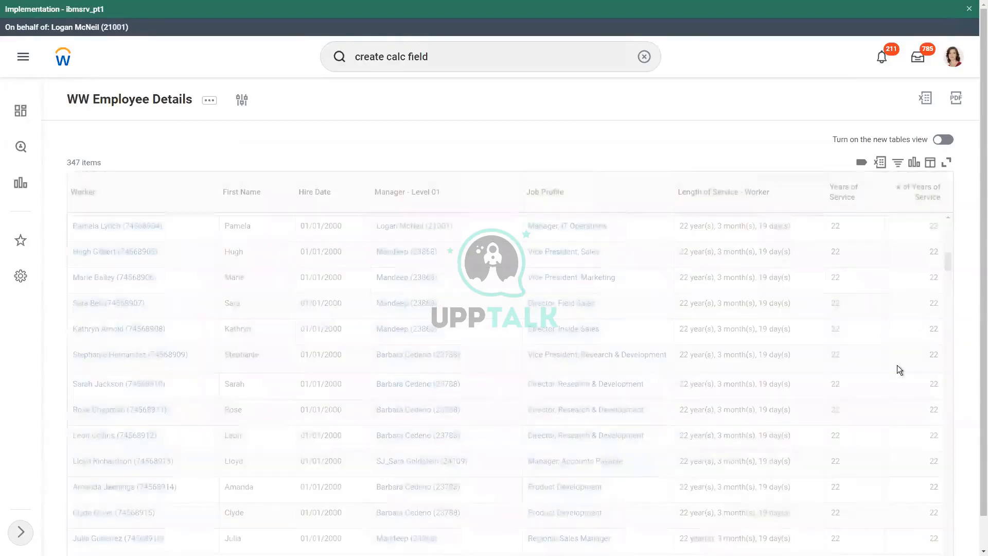
pyautogui.scroll(-10, 896, 357)
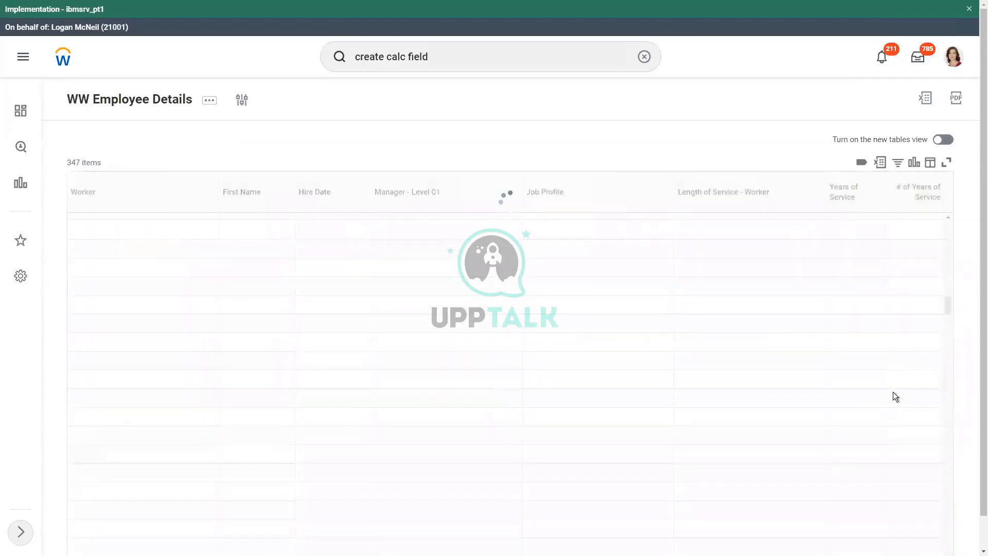
pyautogui.scroll(-5, 894, 347)
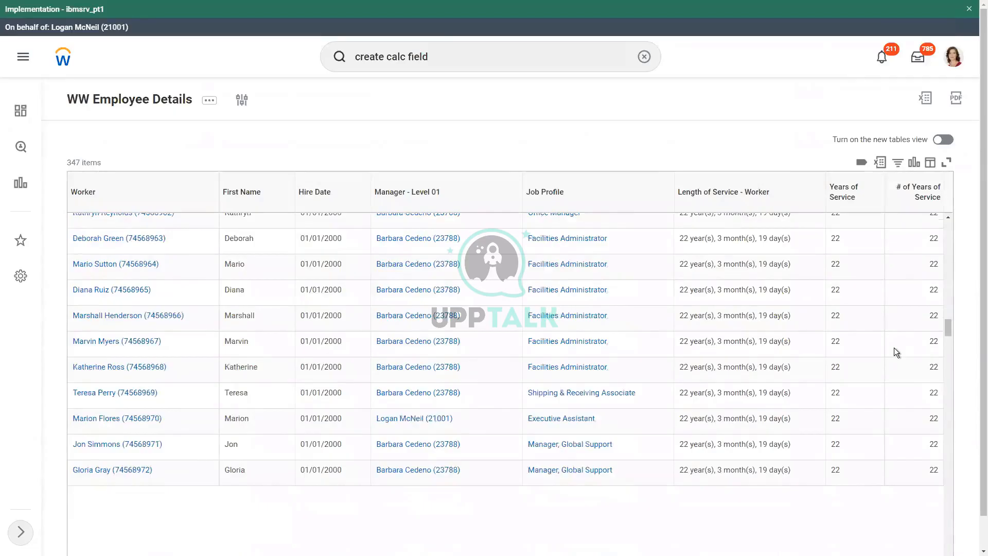
pyautogui.scroll(-2, 909, 376)
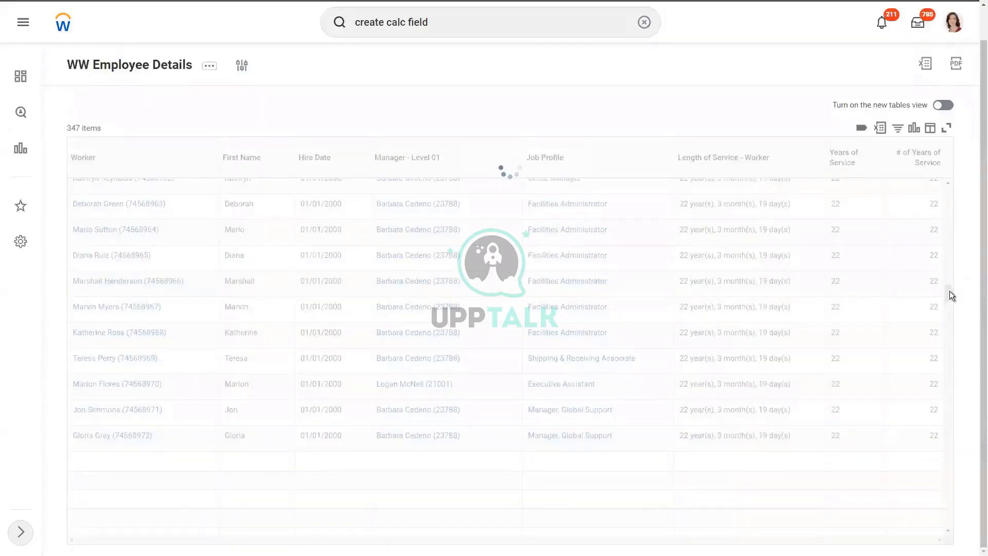
# Check the hire dates and # of Years of Service values in the report's last rows against the five-year minimum filter
pyautogui.moveTo(949, 291); pyautogui.dragTo(943, 489)
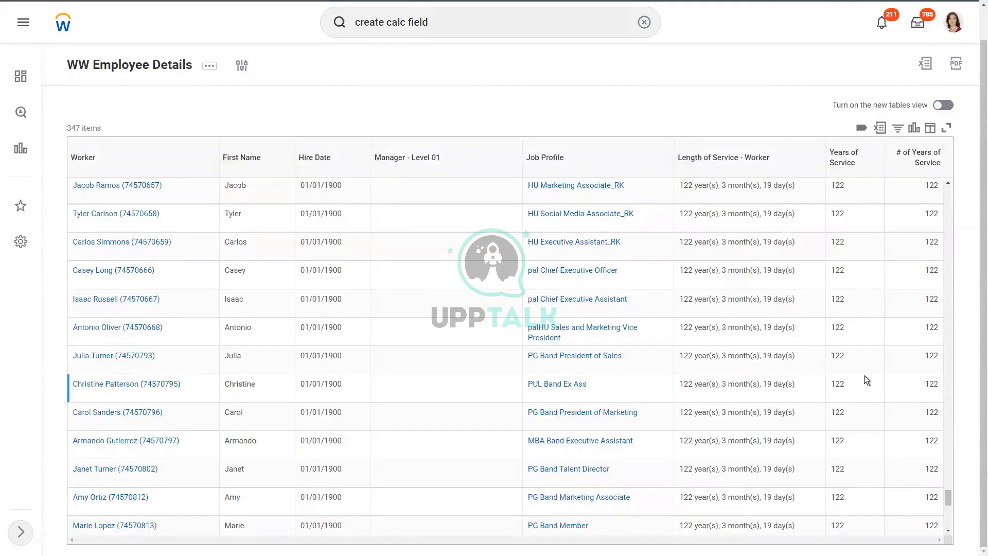
pyautogui.scroll(5, 864, 379)
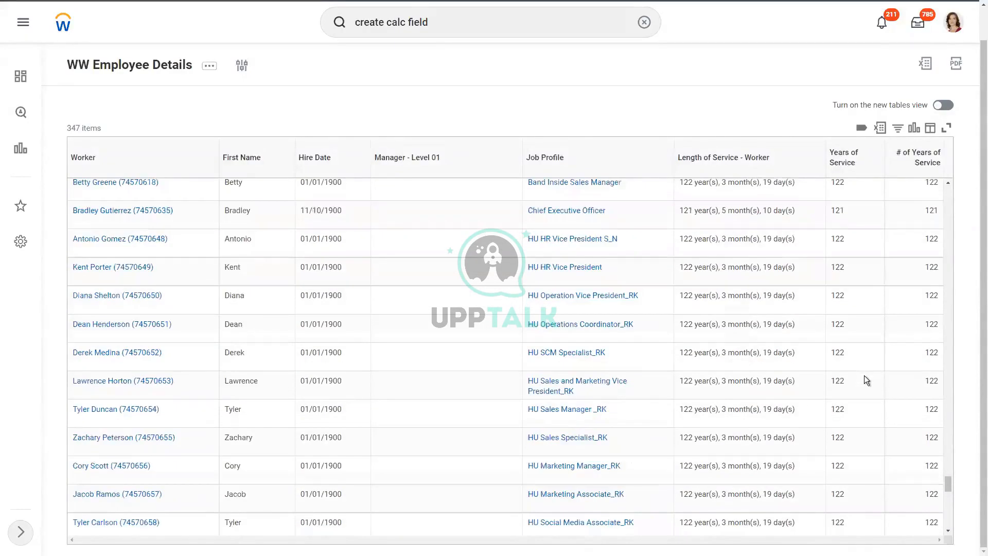
pyautogui.scroll(2, 865, 379)
pyautogui.moveTo(333, 311); pyautogui.dragTo(410, 313)
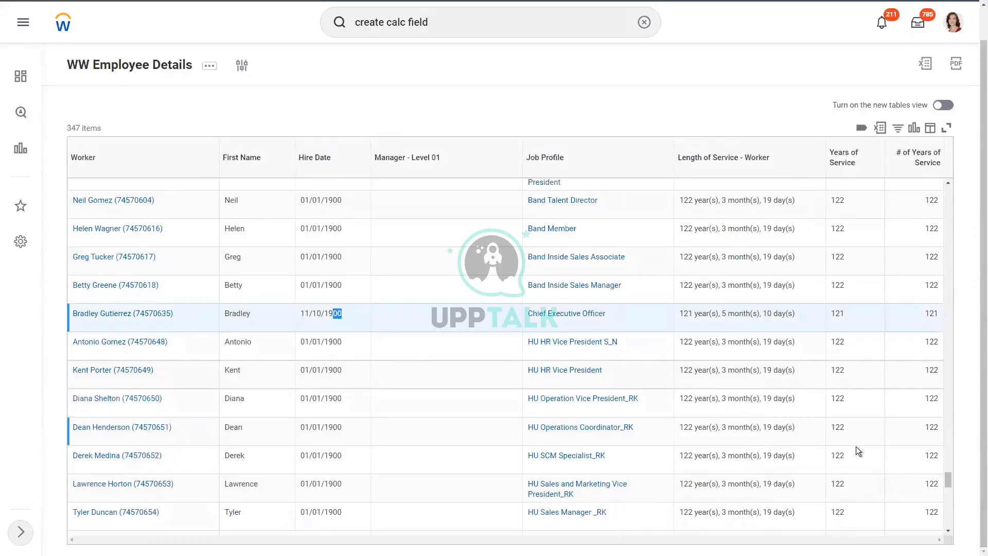
pyautogui.click(844, 409)
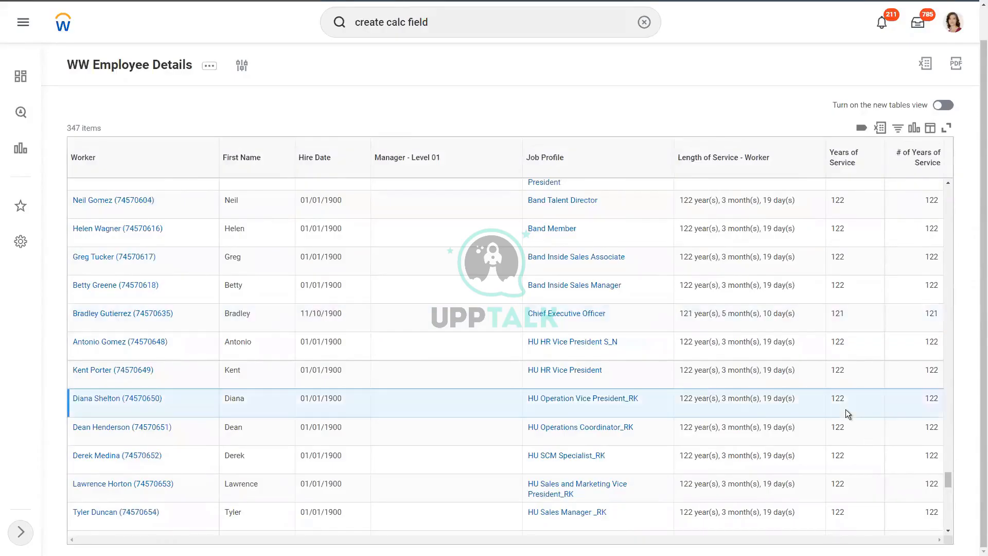
pyautogui.scroll(-10, 845, 409)
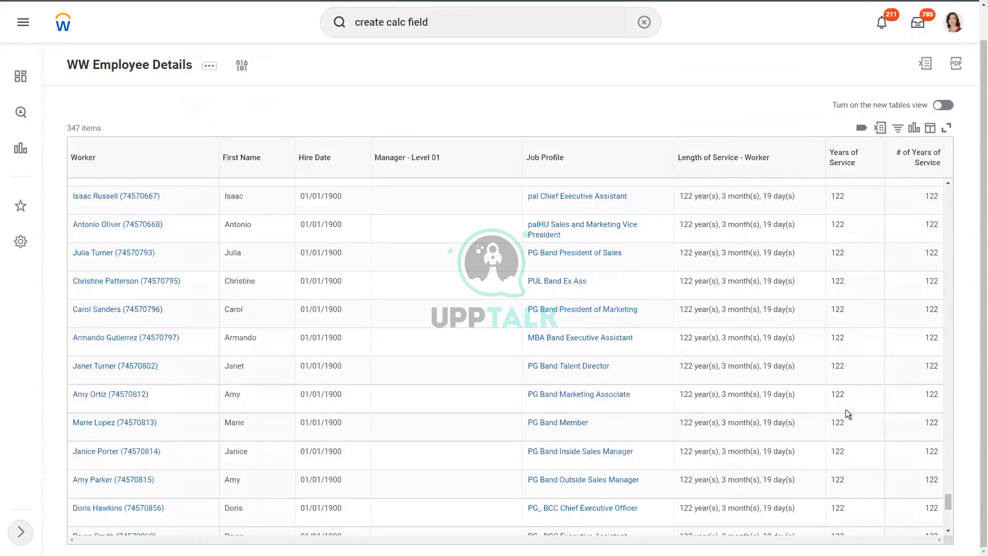
pyautogui.scroll(-8, 845, 409)
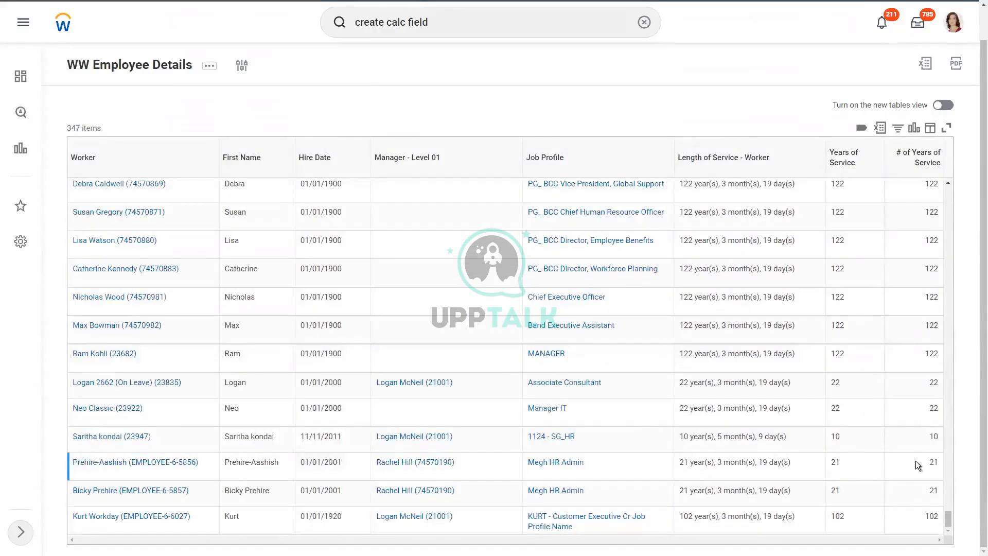
pyautogui.doubleClick(931, 437)
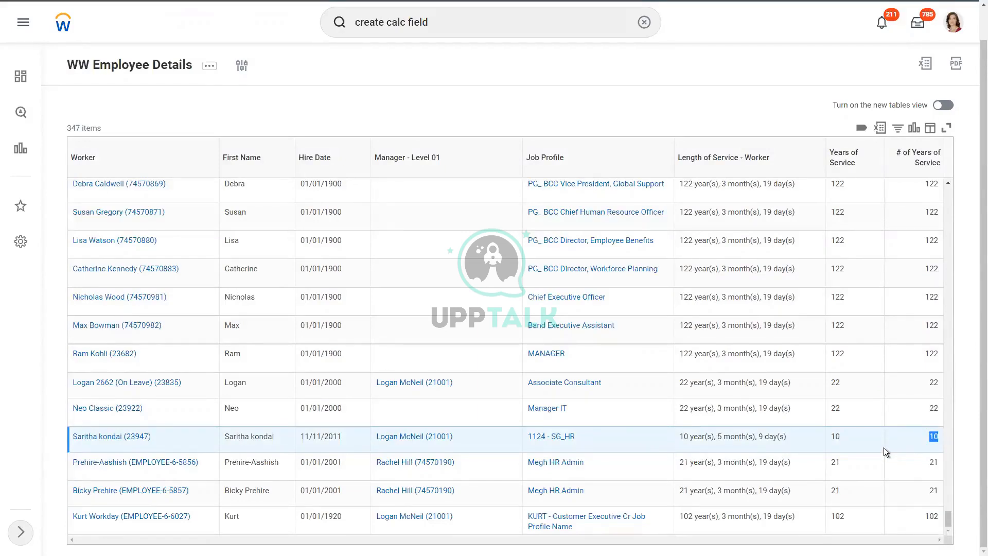
pyautogui.scroll(5, 883, 447)
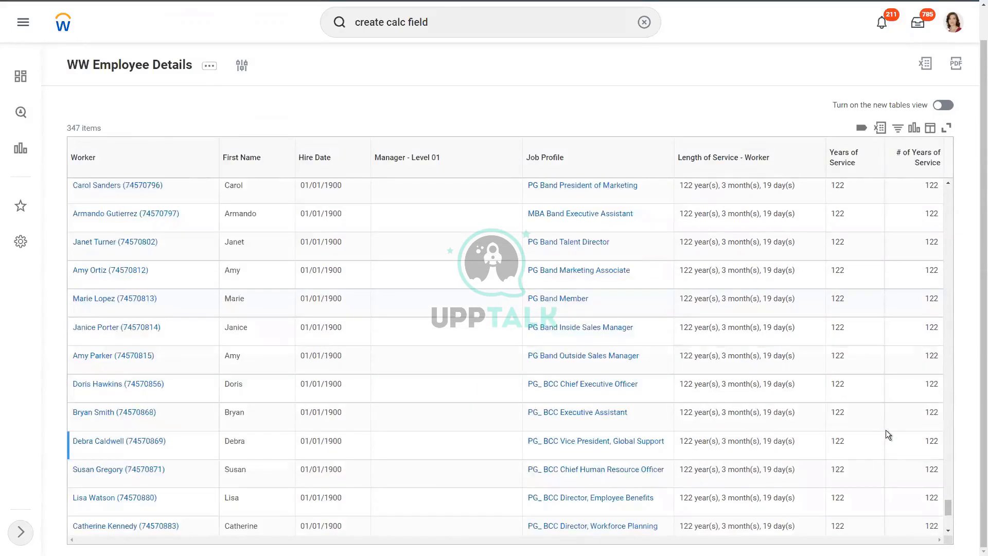
pyautogui.scroll(-5, 887, 428)
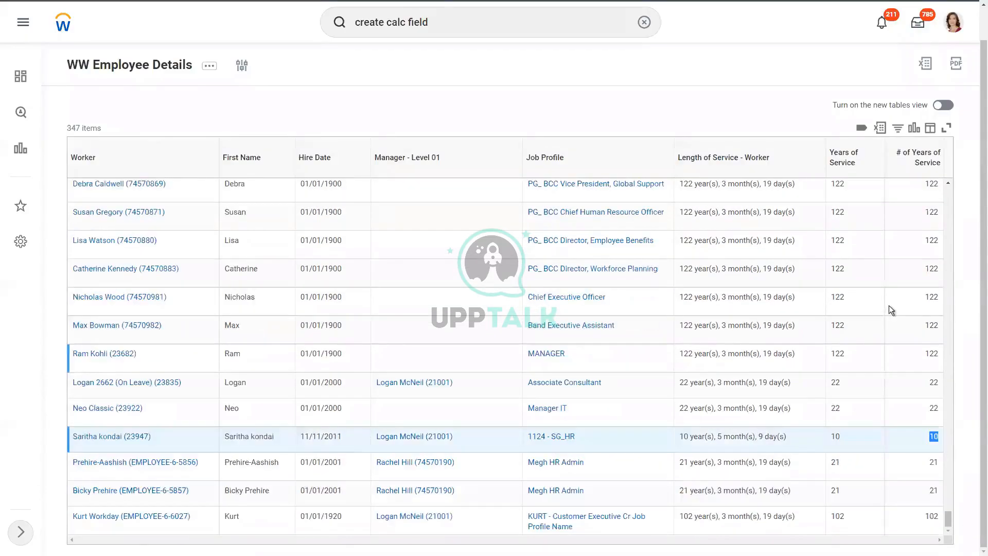
pyautogui.click(922, 193)
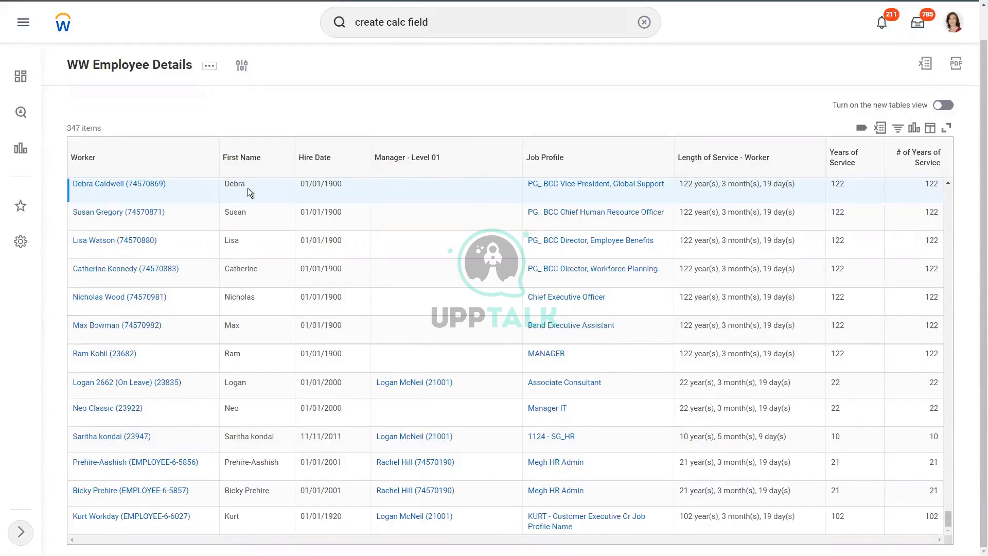
# Return to the custom report's definition and rerun WW Employee Details with Worker Types, Employee Type and Contingent Worker Type left empty
pyautogui.scroll(5, 294, 221)
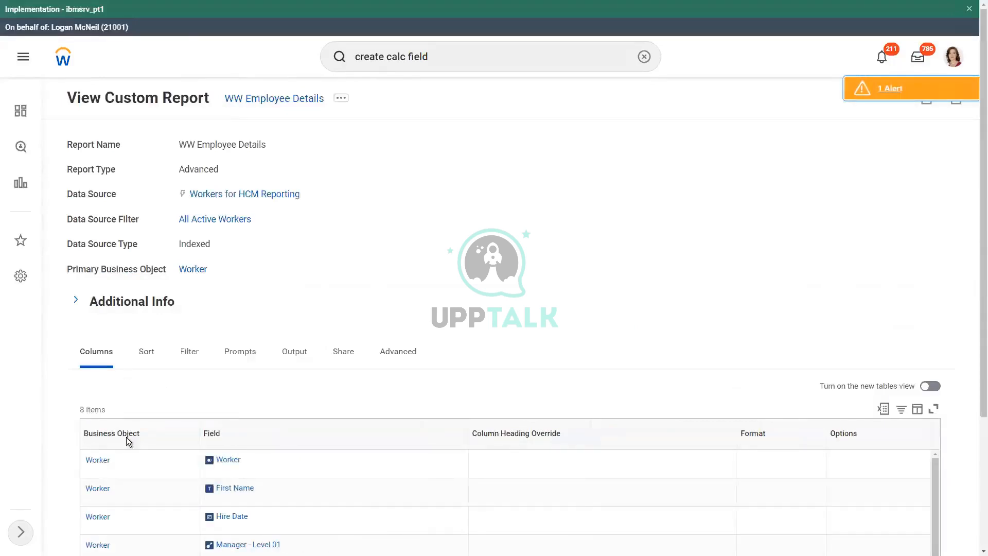
pyautogui.click(341, 98)
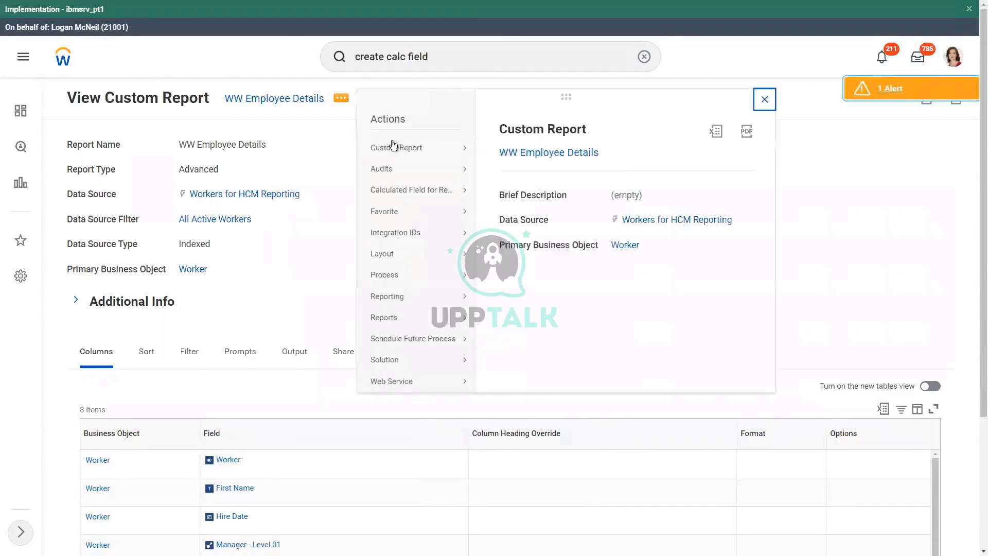
pyautogui.moveTo(402, 156)
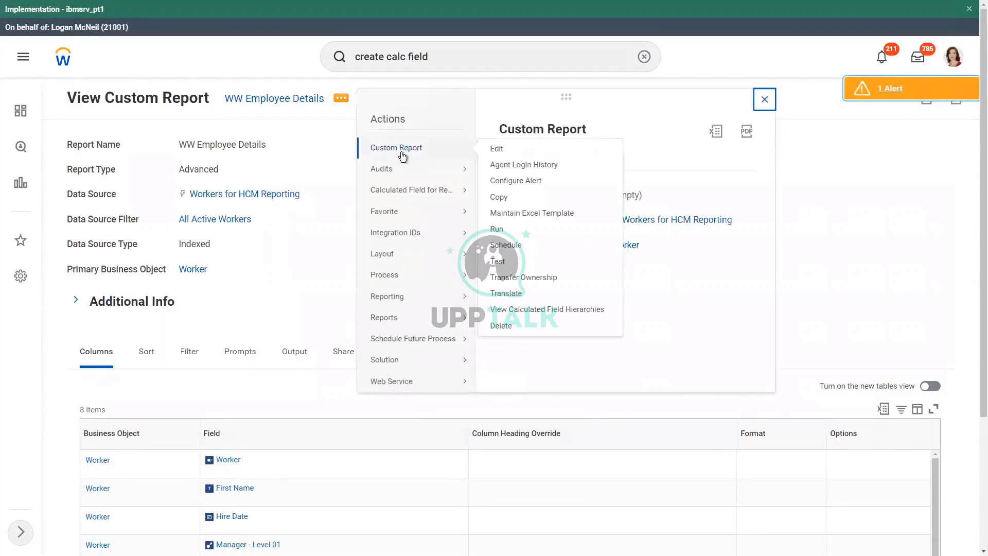
pyautogui.click(497, 230)
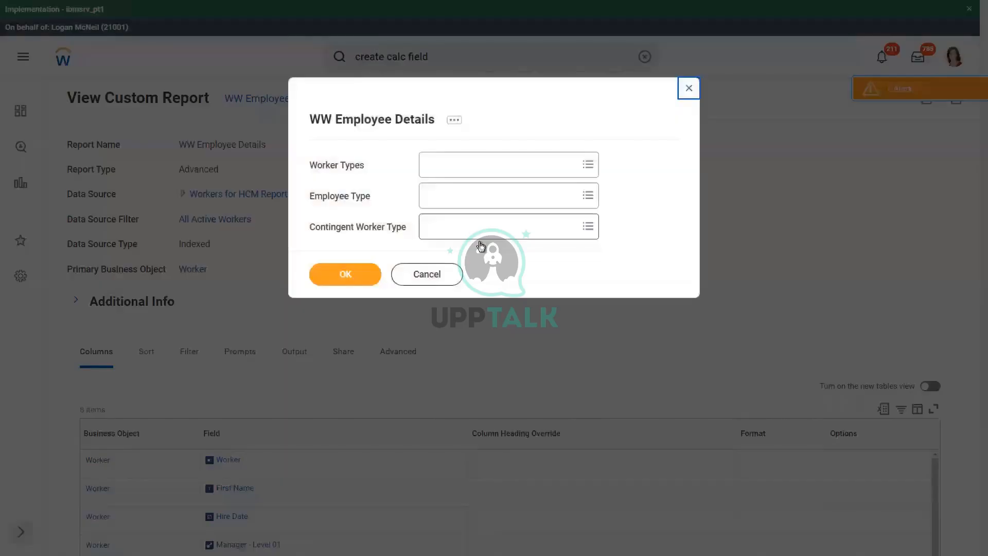
pyautogui.click(348, 275)
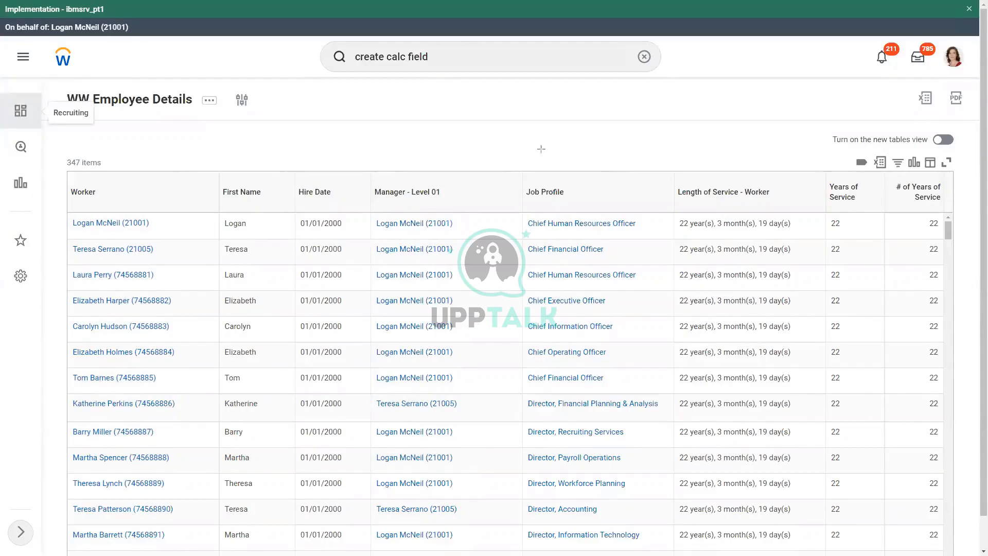
pyautogui.moveTo(834, 112); pyautogui.dragTo(839, 166)
pyautogui.moveTo(894, 111); pyautogui.dragTo(908, 181)
pyautogui.moveTo(826, 173); pyautogui.dragTo(866, 206)
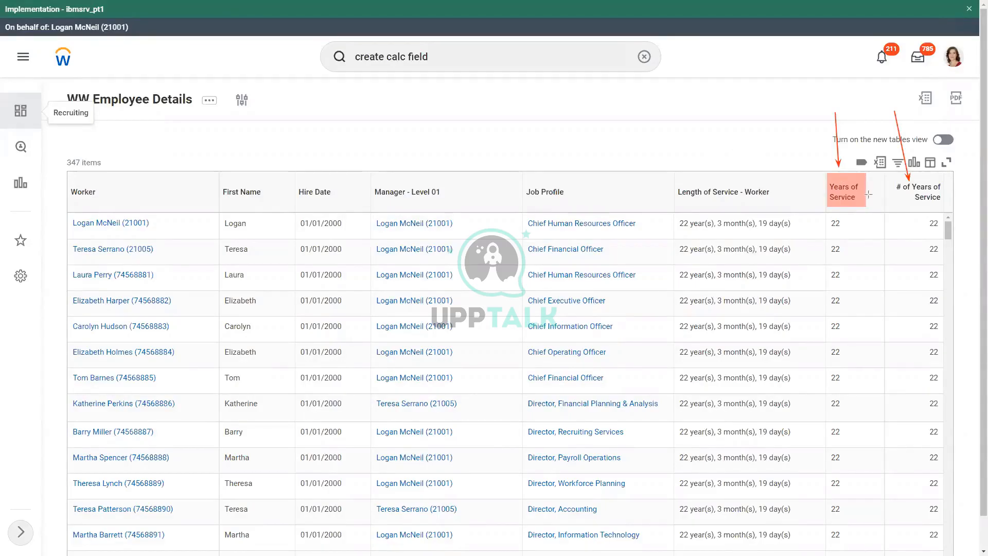
pyautogui.moveTo(892, 180); pyautogui.dragTo(950, 210)
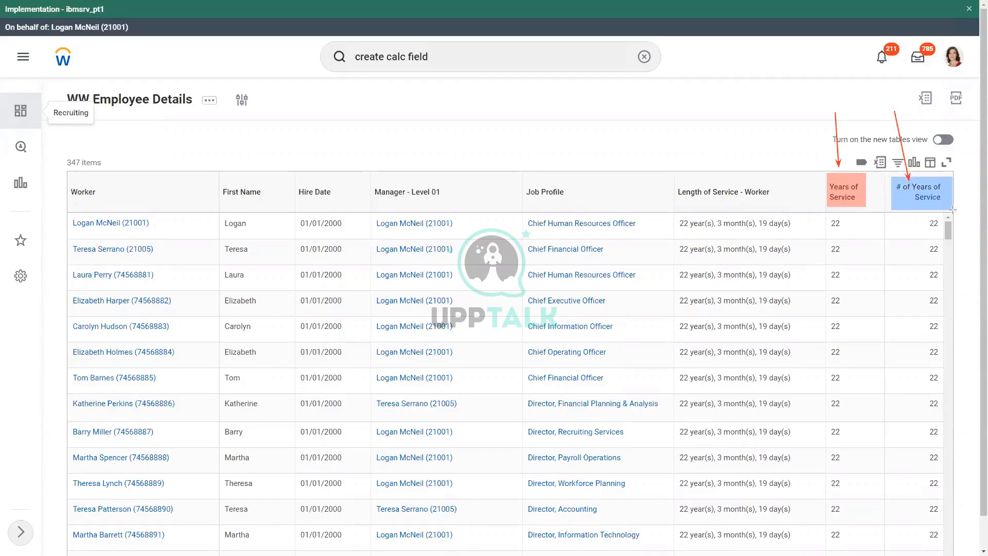